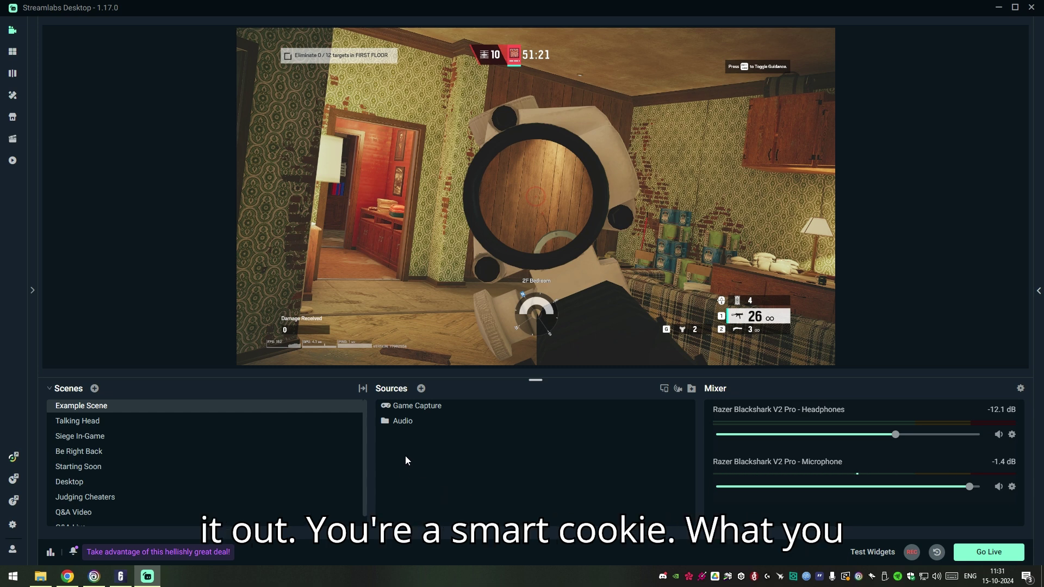
# - Add a new Browser Source to the scene and name it 'R6a Stats Widget'
pyautogui.click(420, 388)
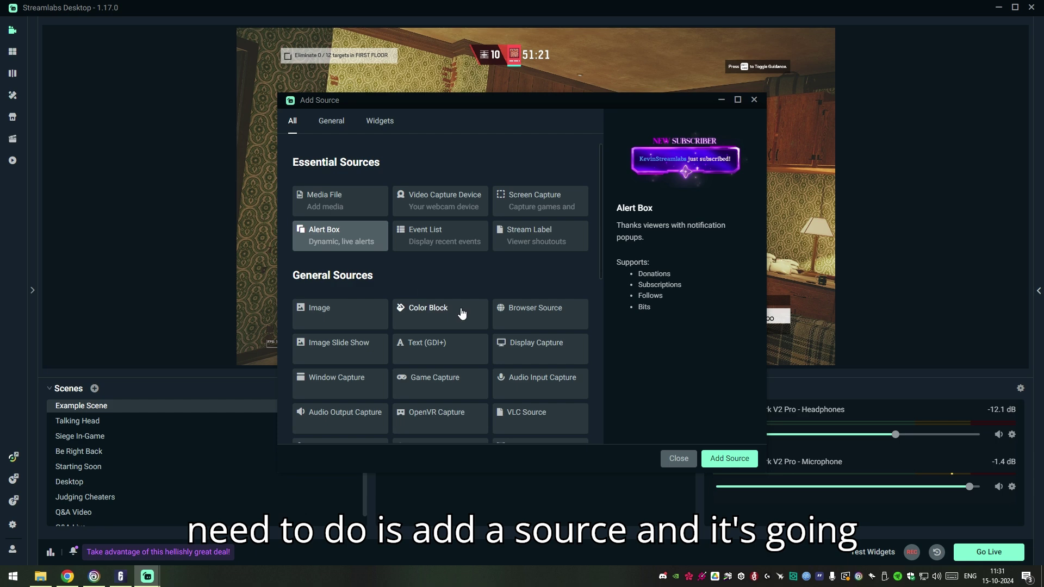
pyautogui.click(535, 315)
pyautogui.click(726, 460)
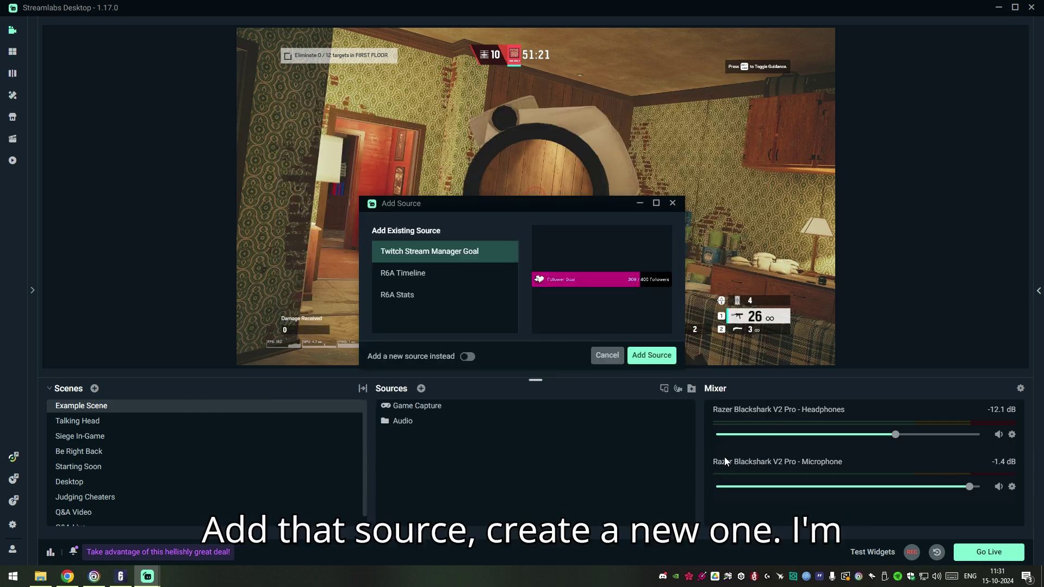
pyautogui.click(461, 356)
pyautogui.moveTo(433, 271); pyautogui.dragTo(378, 270)
pyautogui.write('R6a Sta')
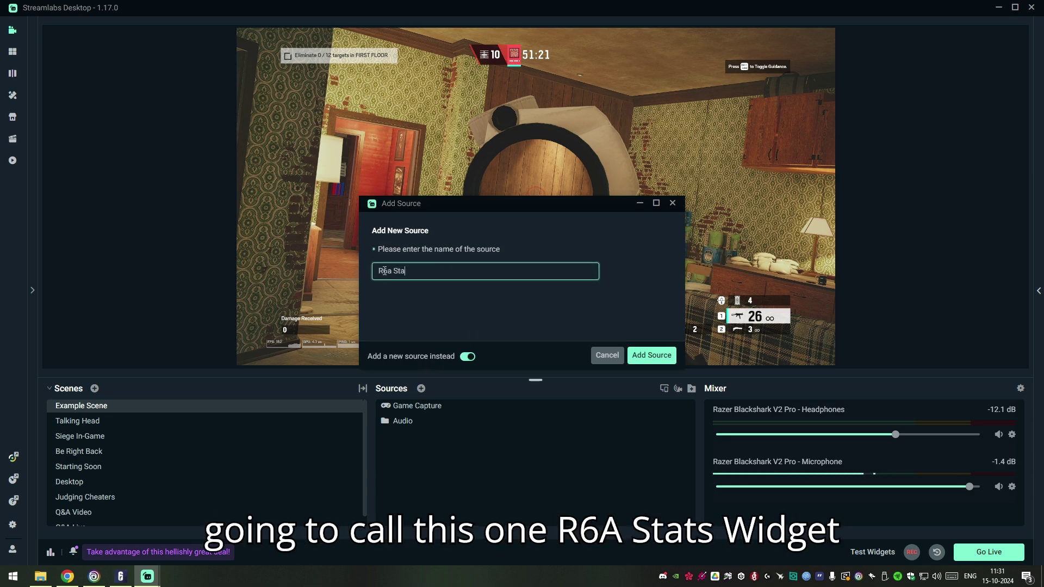
pyautogui.write('ts Widgetr')
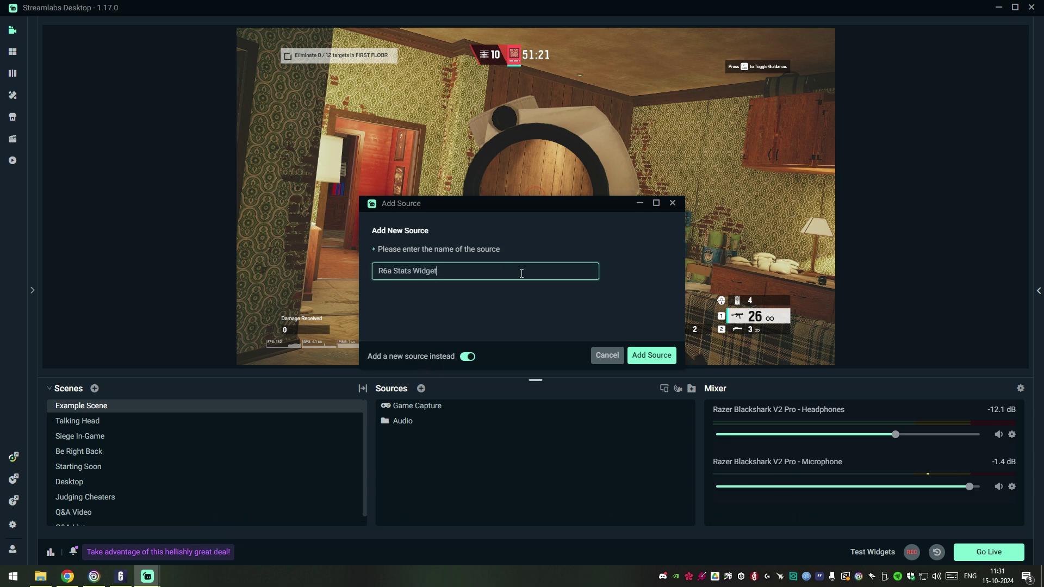
# - Create the source and set it to load the local file StreamKit\stats.html
pyautogui.click(664, 356)
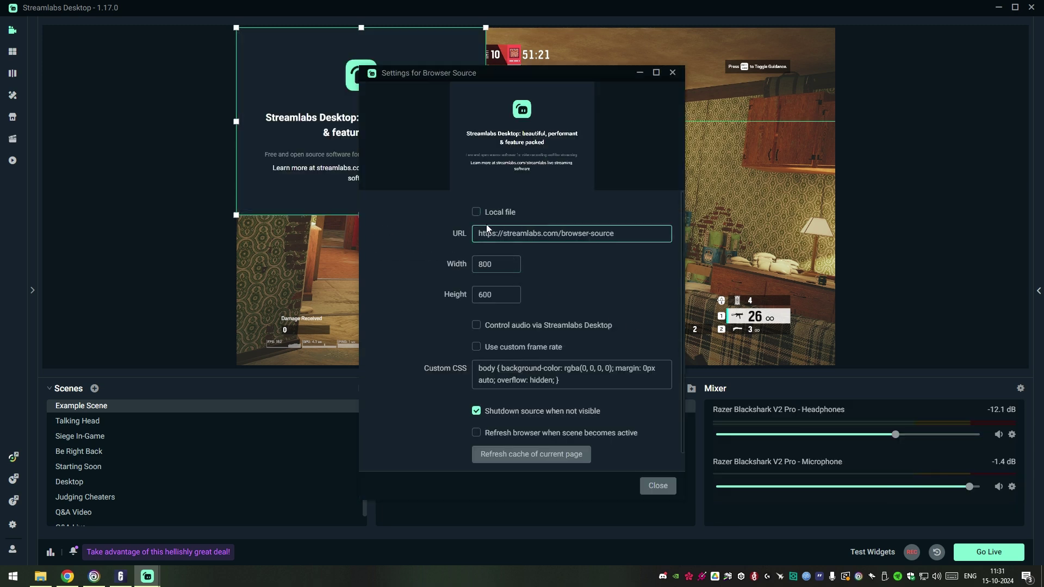
pyautogui.click(476, 212)
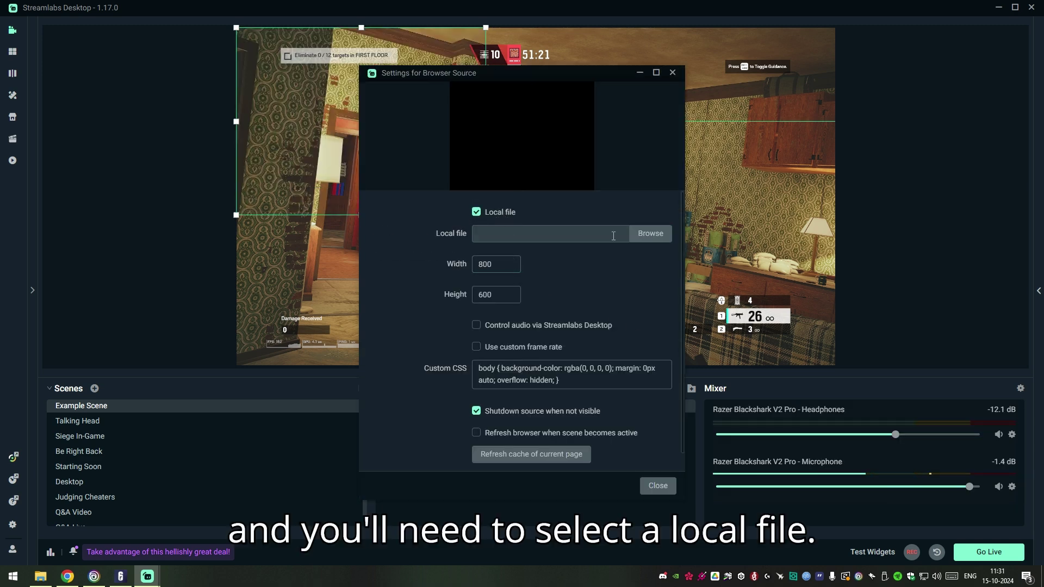
pyautogui.click(651, 234)
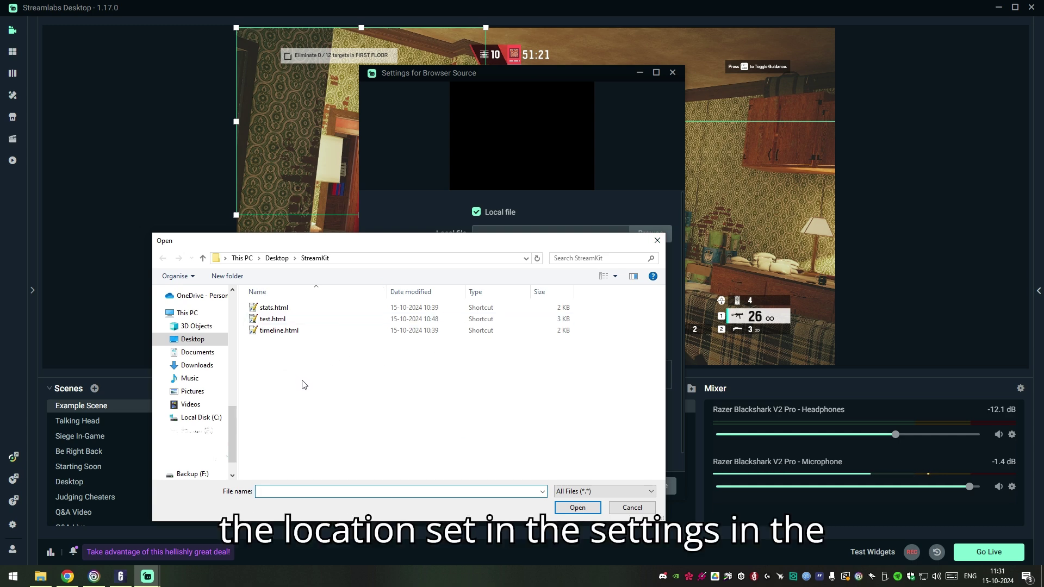
pyautogui.click(285, 310)
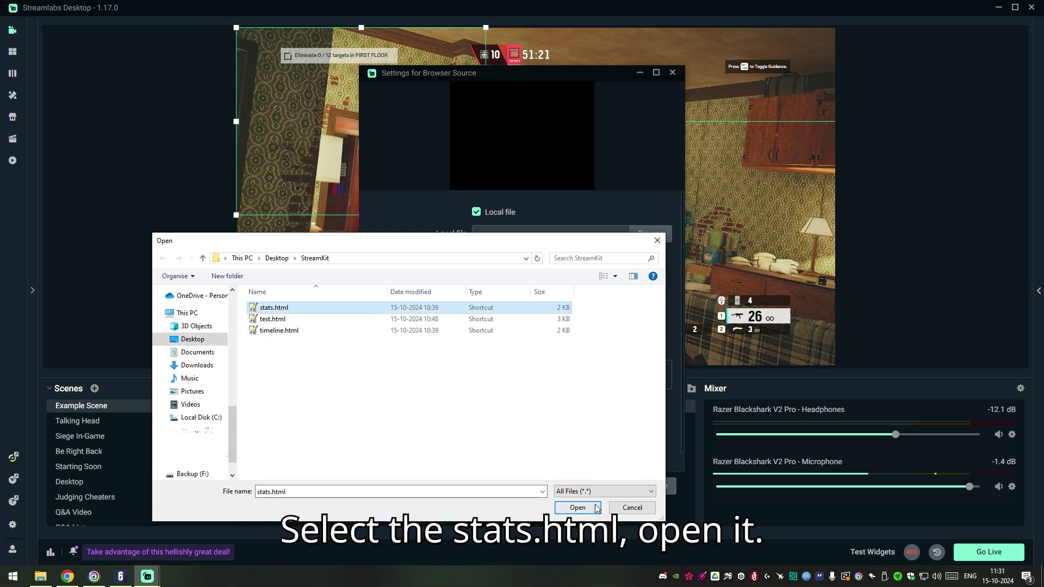
pyautogui.click(578, 508)
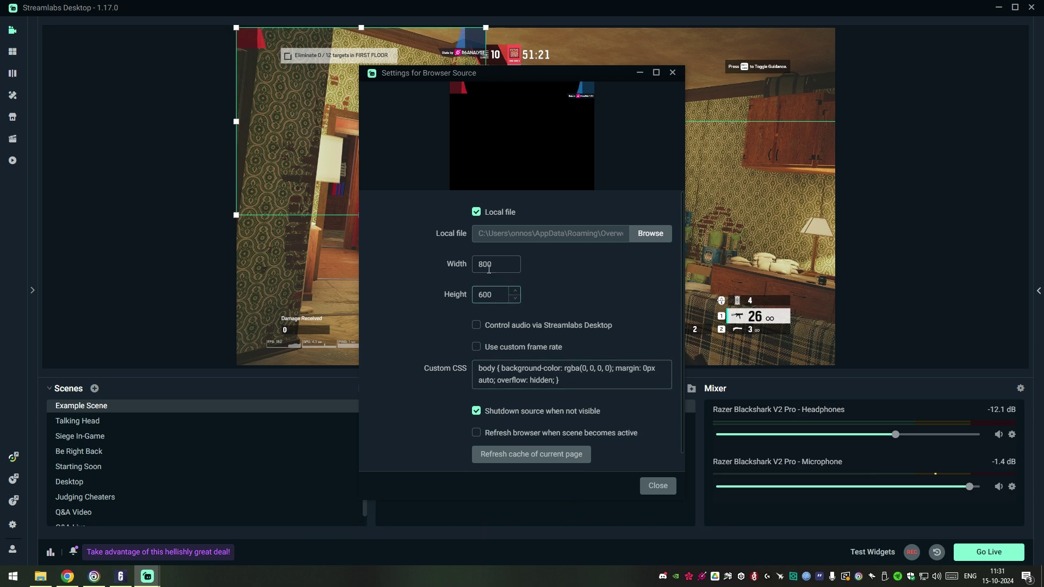
# - Set the browser source size to 1920 wide by 100 tall
pyautogui.doubleClick(489, 270)
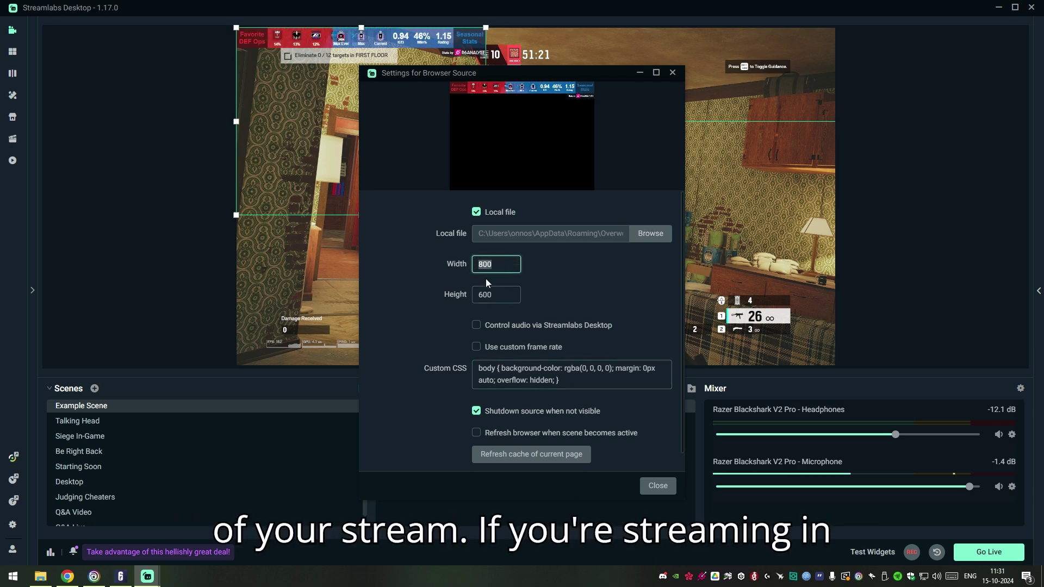
pyautogui.write('1920')
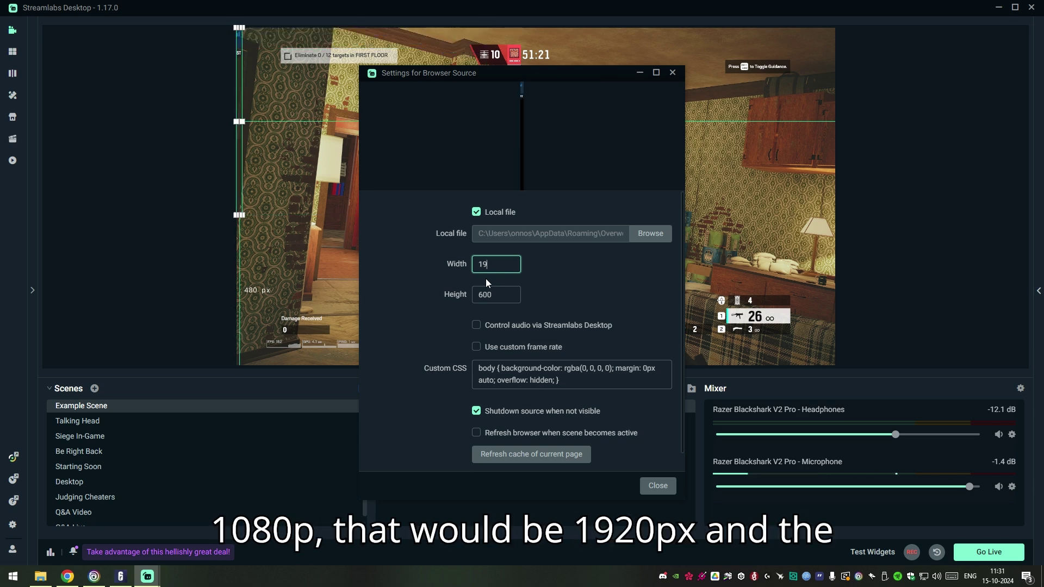
pyautogui.doubleClick(471, 295)
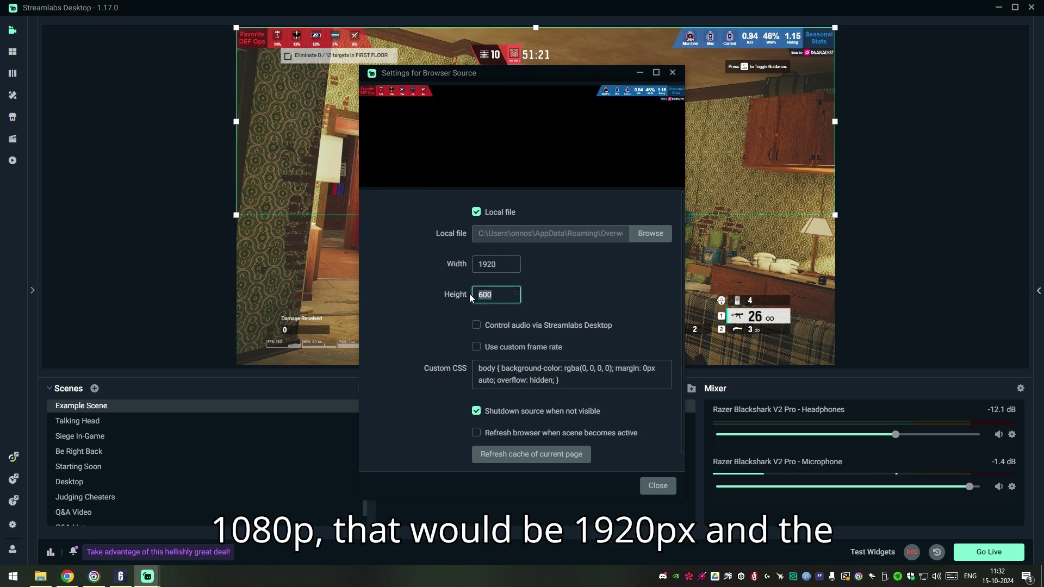
pyautogui.write('10')
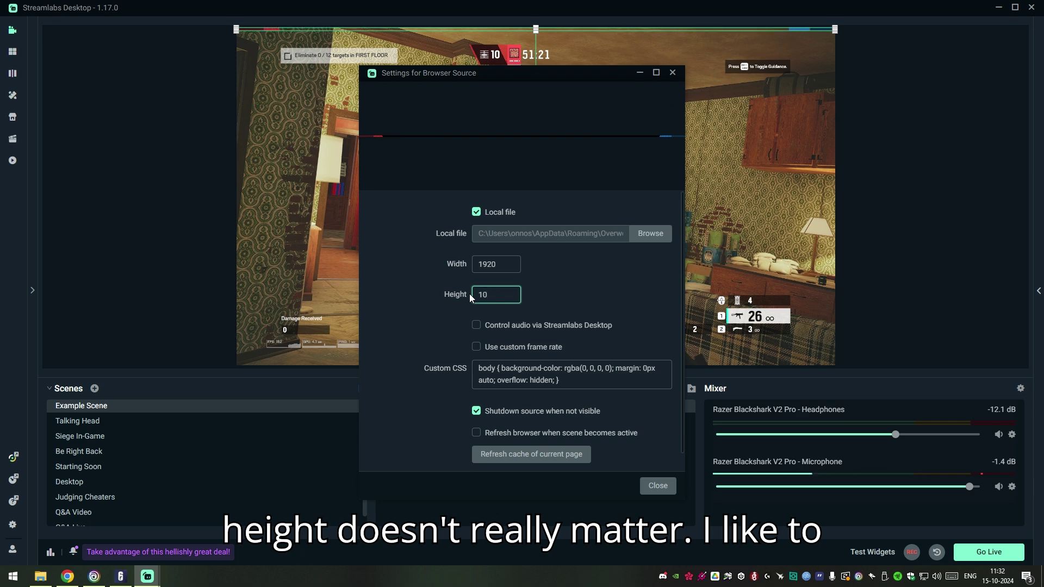
pyautogui.write('0')
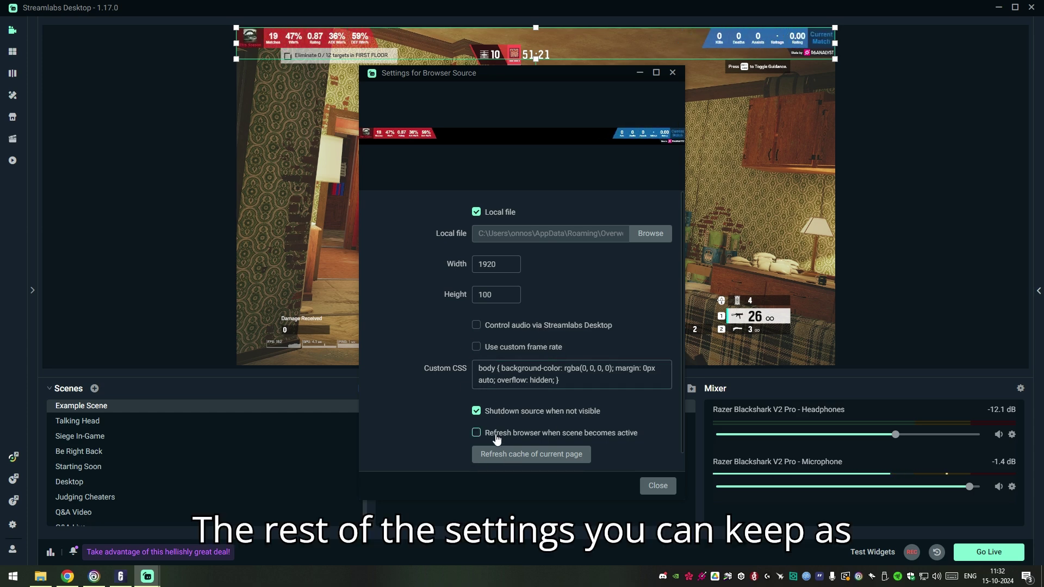
# - Position the R6a Stats Widget along the top of the preview and lock it
pyautogui.click(658, 485)
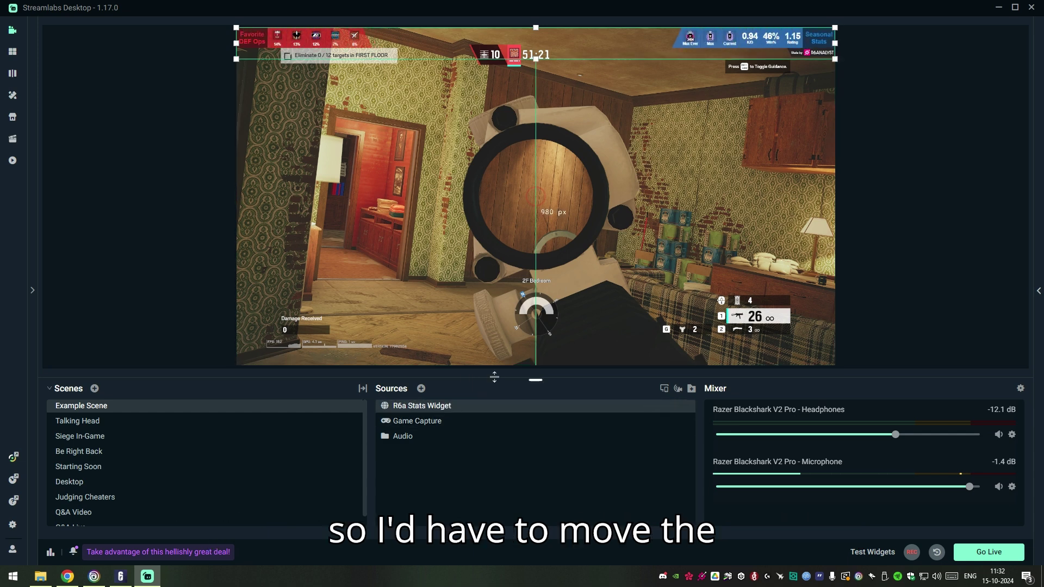
pyautogui.press('Down')
pyautogui.press('Down')
pyautogui.press('Down')
pyautogui.press('Down')
pyautogui.press('Down')
pyautogui.press('Down')
pyautogui.press('Down')
pyautogui.press('Down')
pyautogui.press('Down')
pyautogui.press('Down')
pyautogui.press('Down')
pyautogui.press('Down')
pyautogui.press('Down')
pyautogui.press('Down')
pyautogui.press('Down')
pyautogui.press('Down')
pyautogui.press('Down')
pyautogui.press('Down')
pyautogui.press('Down')
pyautogui.press('Down')
pyautogui.press('Down')
pyautogui.press('Down')
pyautogui.press('Down')
pyautogui.press('Down')
pyautogui.press('Down')
pyautogui.press('Down')
pyautogui.press('Down')
pyautogui.press('Down')
pyautogui.press('Down')
pyautogui.press('Down')
pyautogui.press('Down')
pyautogui.press('Down')
pyautogui.press('Down')
pyautogui.press('Down')
pyautogui.press('Down')
pyautogui.press('Down')
pyautogui.press('Down')
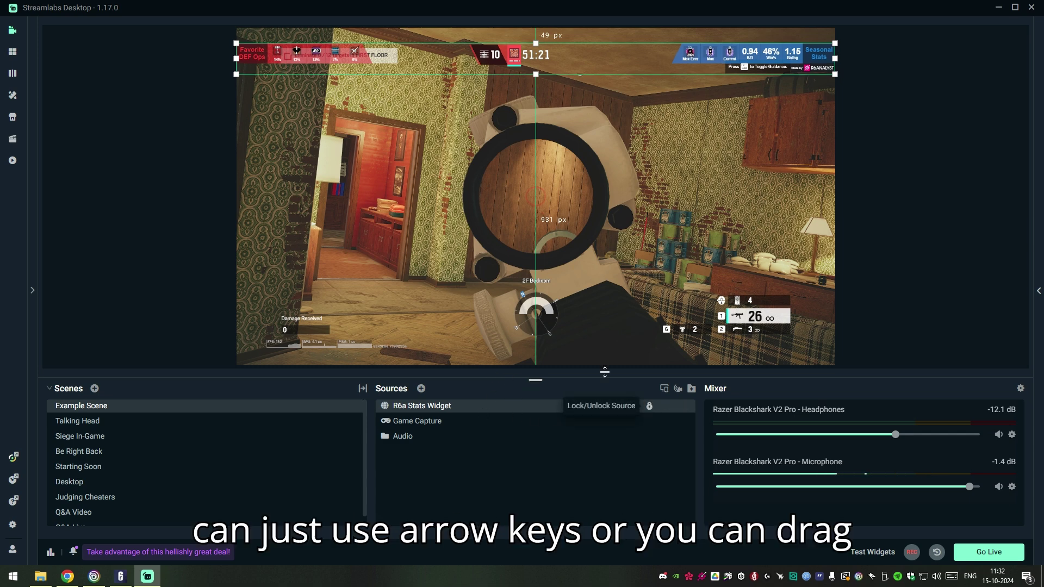
pyautogui.click(451, 420)
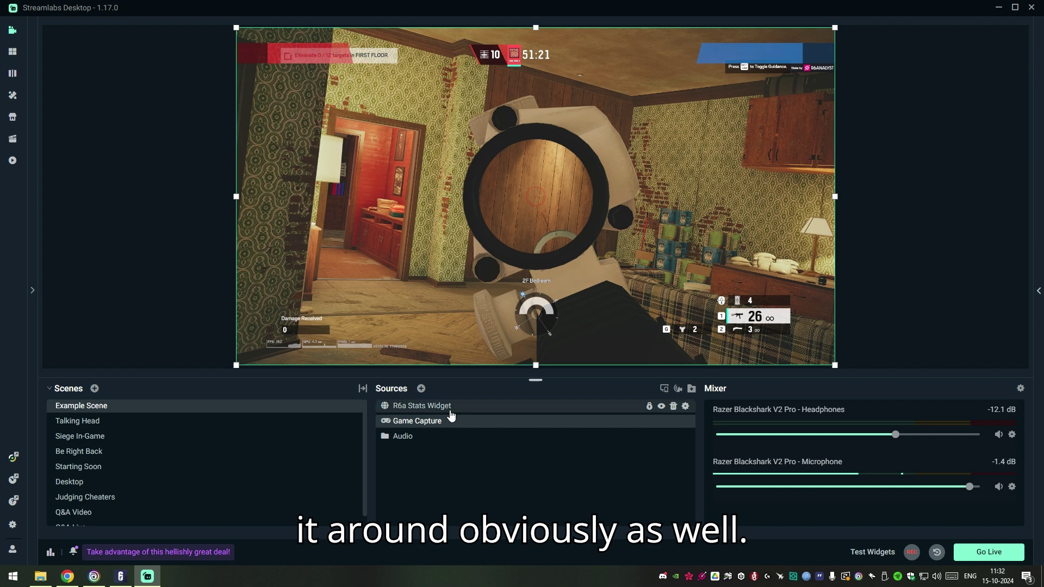
pyautogui.click(544, 405)
pyautogui.moveTo(292, 52)
pyautogui.mouseDown()
pyautogui.moveTo(290, 112)
pyautogui.moveTo(283, 62)
pyautogui.mouseUp()
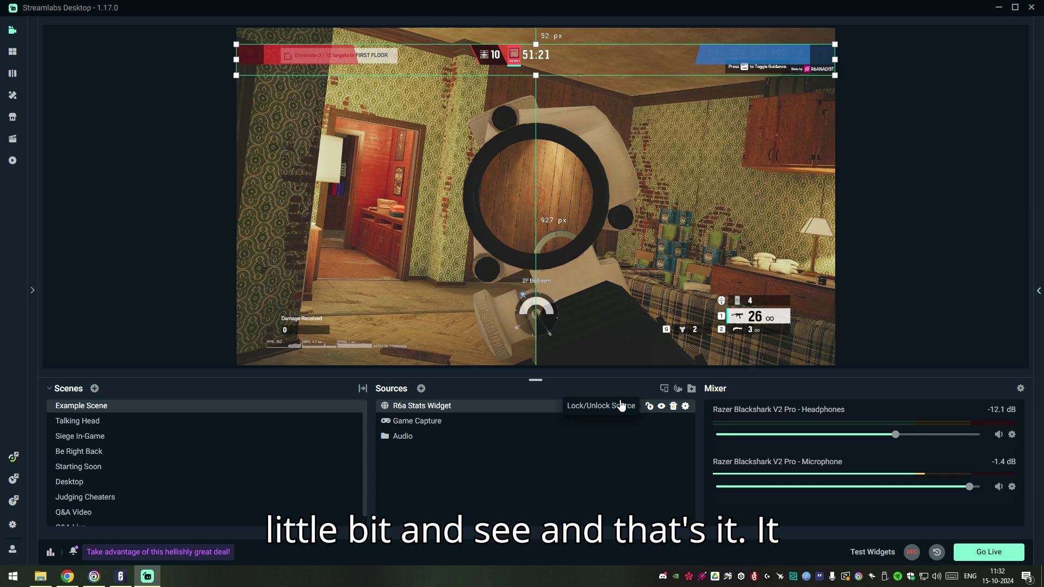
pyautogui.click(649, 407)
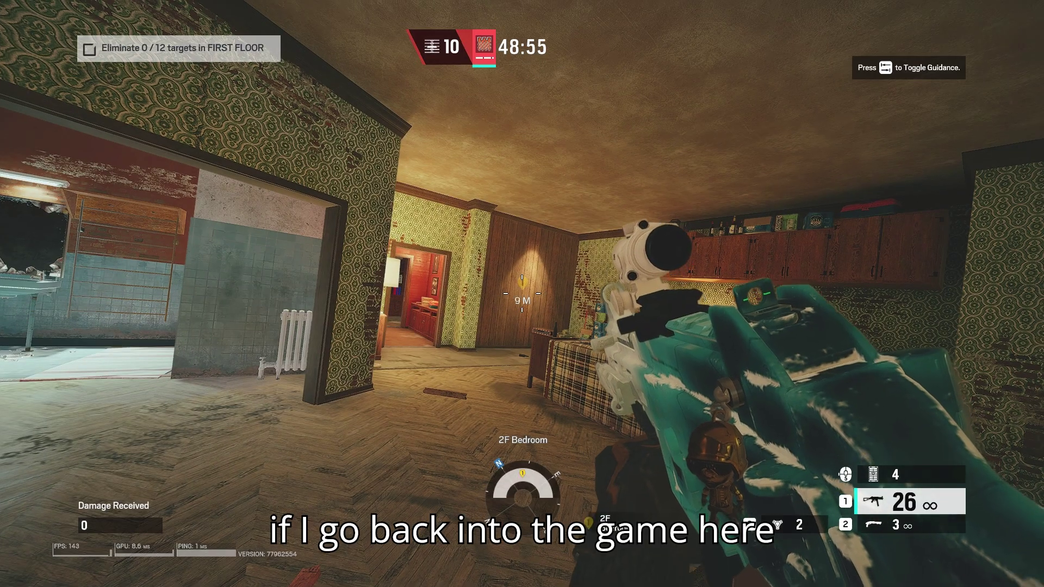
# - Bring up R6 Analyst's Streaming settings in game and scroll to the Stats Widget section
pyautogui.hotkey('ctrl', 'Tab')
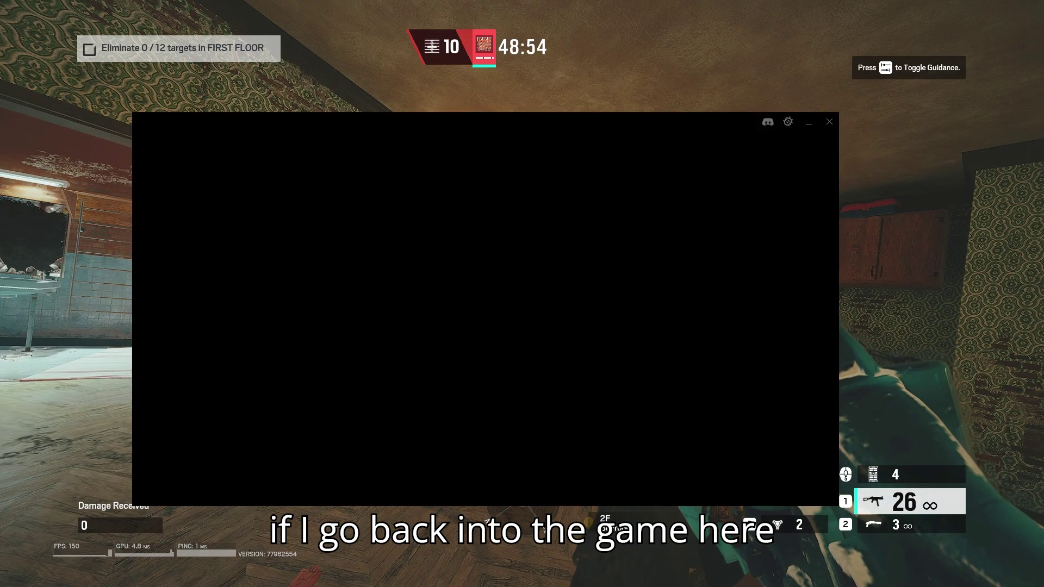
pyautogui.press('Escape')
pyautogui.click(359, 155)
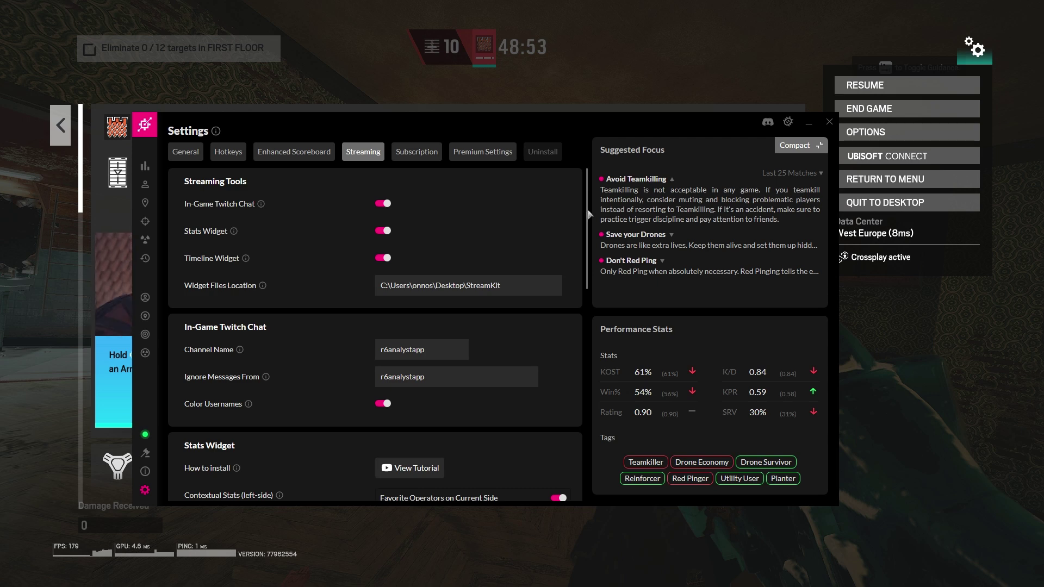
pyautogui.moveTo(589, 215); pyautogui.dragTo(597, 302)
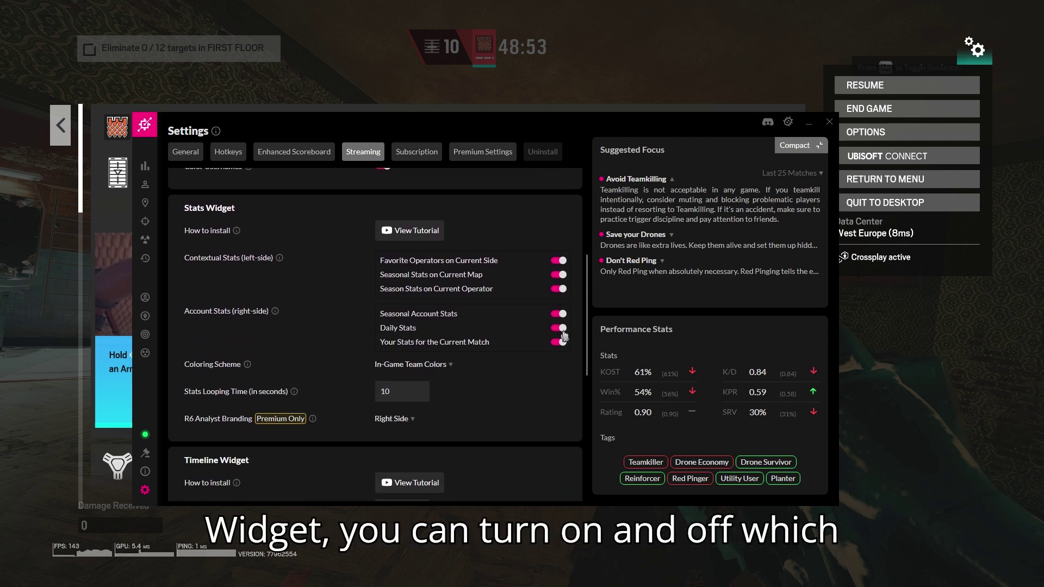
# - Choose R6 Analyst Pink coloring and a 20-second stats looping time, then close the overlay
pyautogui.click(448, 369)
pyautogui.click(432, 427)
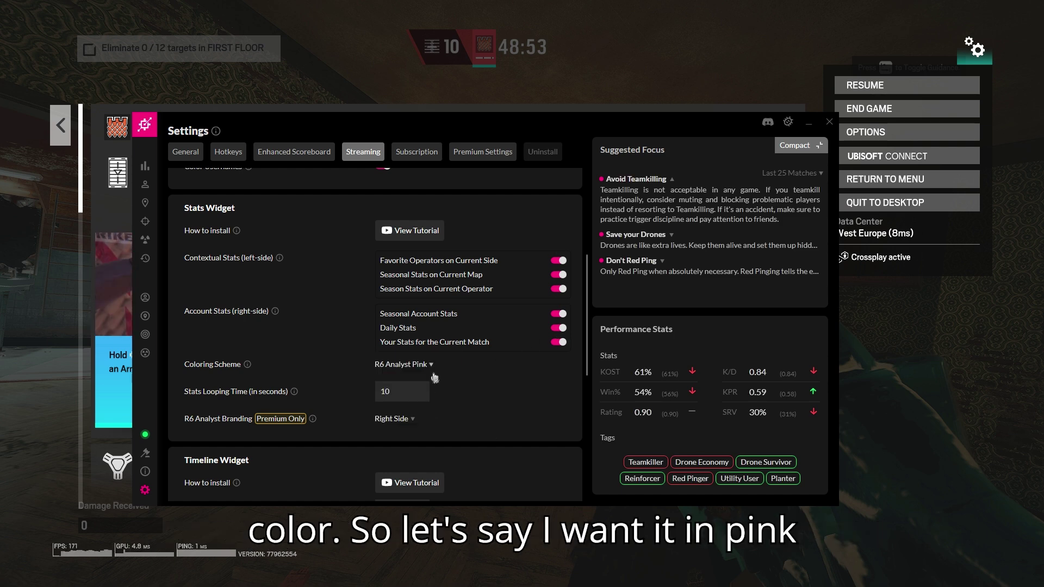
pyautogui.doubleClick(376, 392)
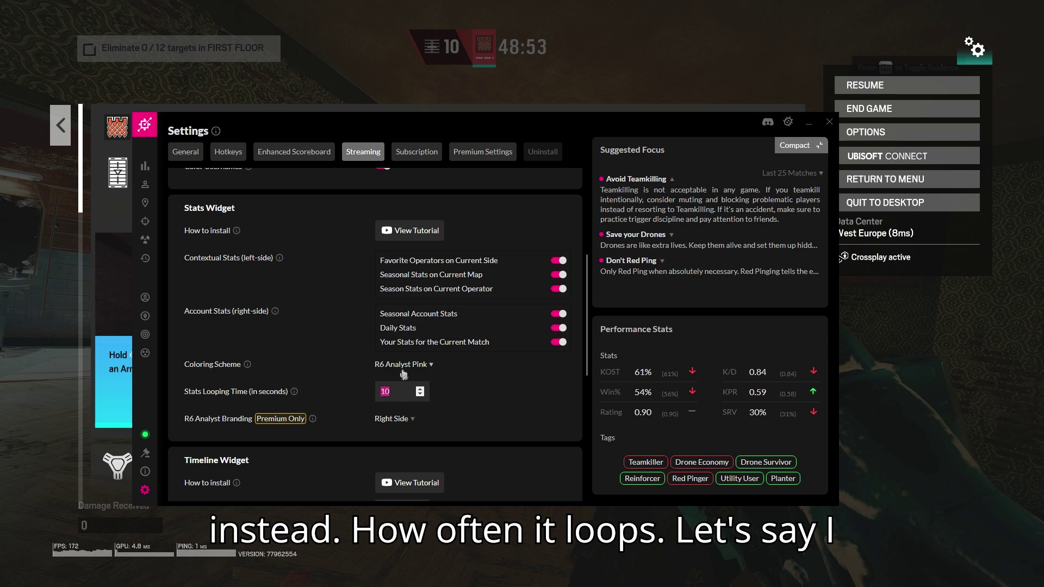
pyautogui.write('20')
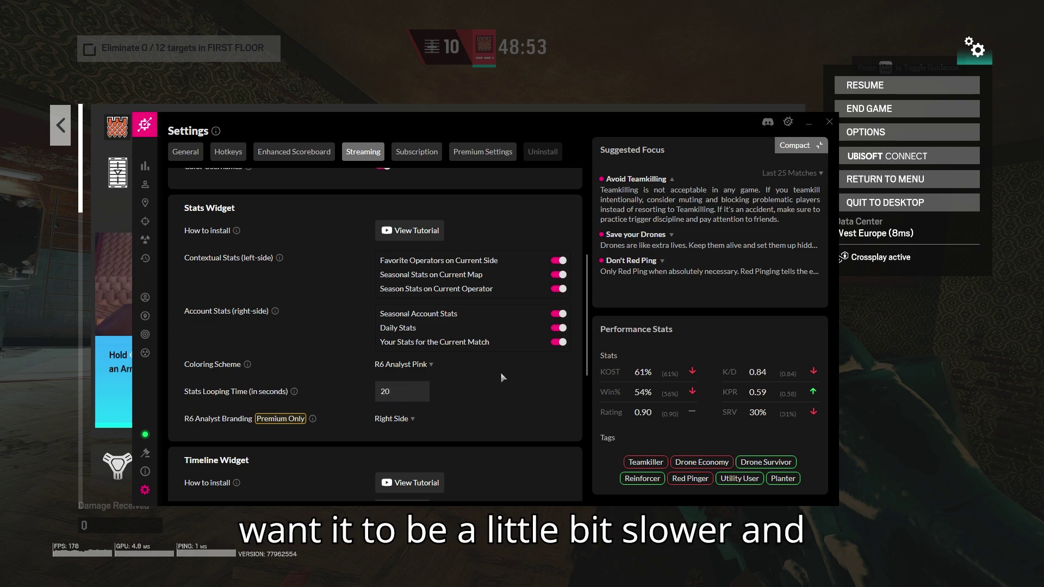
pyautogui.click(829, 121)
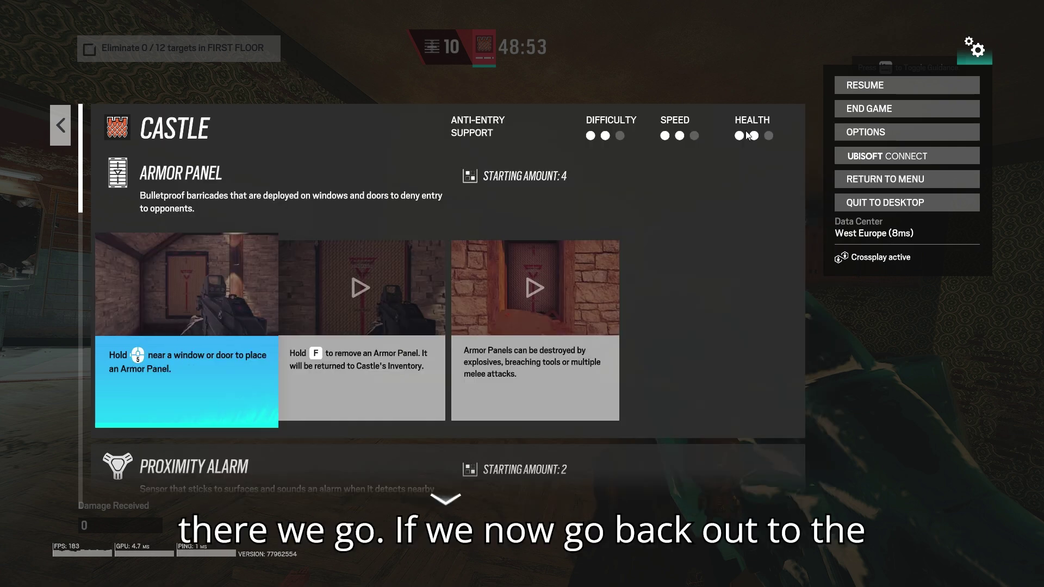
# - Check the stats widget in the Streamlabs preview, then return to R6 Analyst's Streaming settings
pyautogui.hotkey('alt', 'Tab')
pyautogui.click(196, 150)
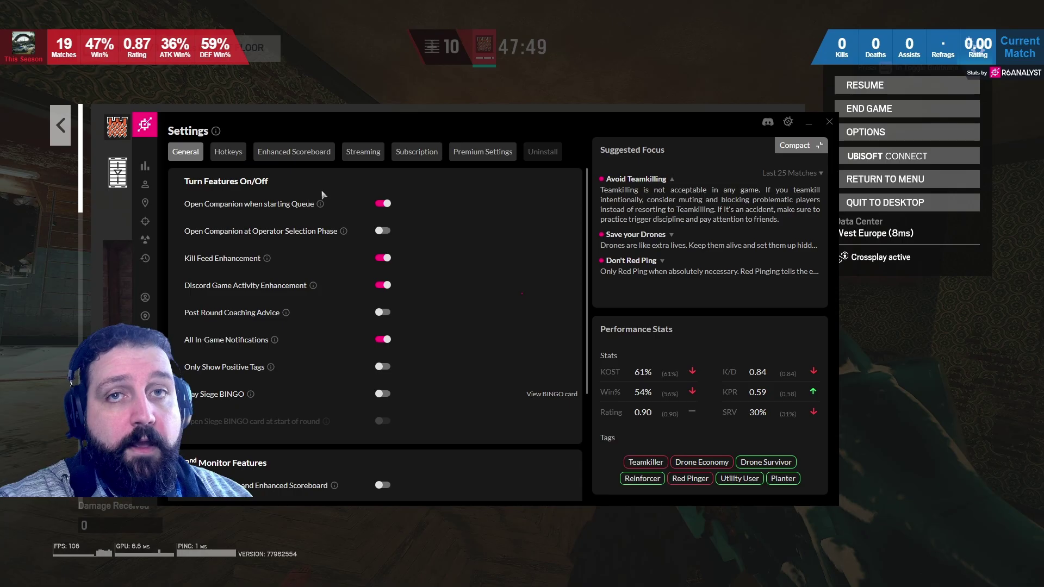
pyautogui.click(363, 151)
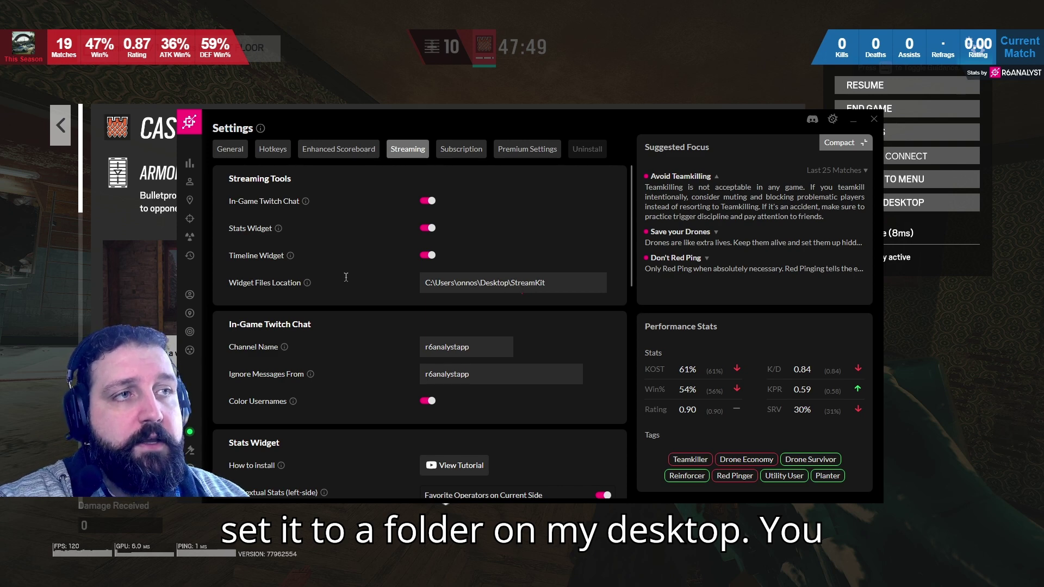
# - Scroll to the Stats Widget section and list the Coloring Scheme options
pyautogui.moveTo(630, 256); pyautogui.dragTo(629, 343)
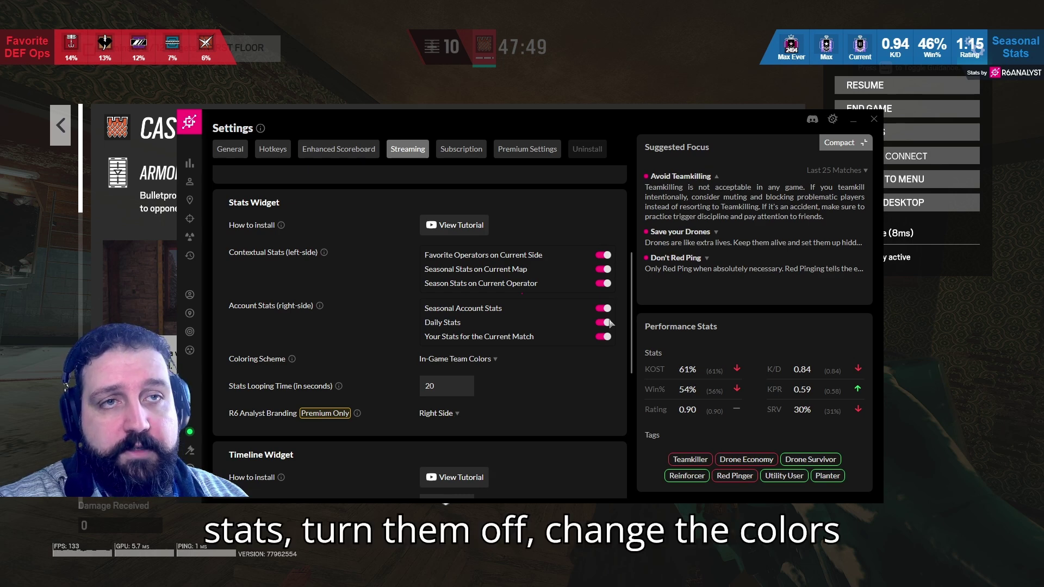
pyautogui.click(494, 362)
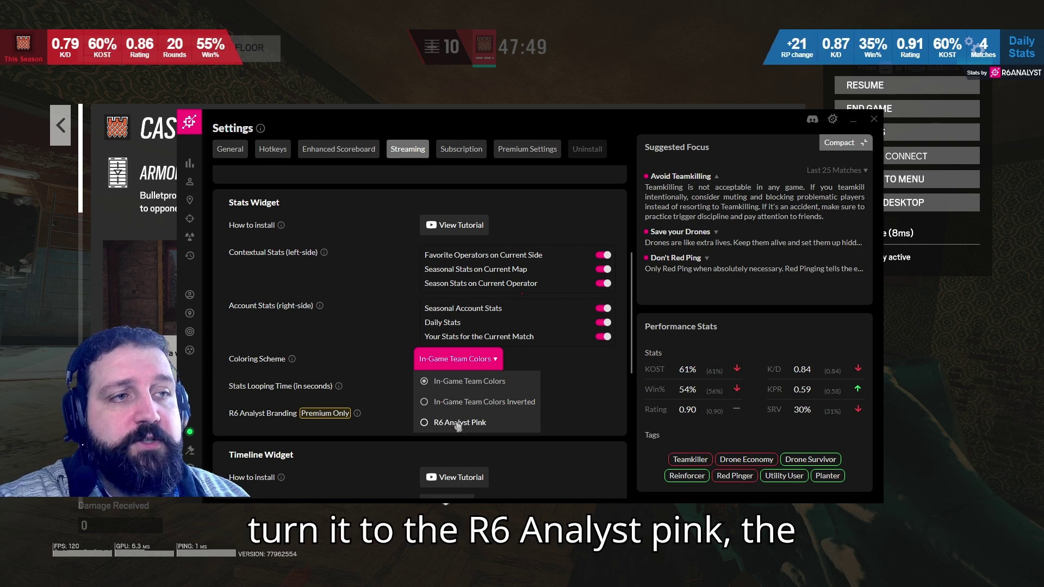
# - Keep In-Game Team Colors, try Disabled branding, then restore branding to Right Side
pyautogui.click(497, 356)
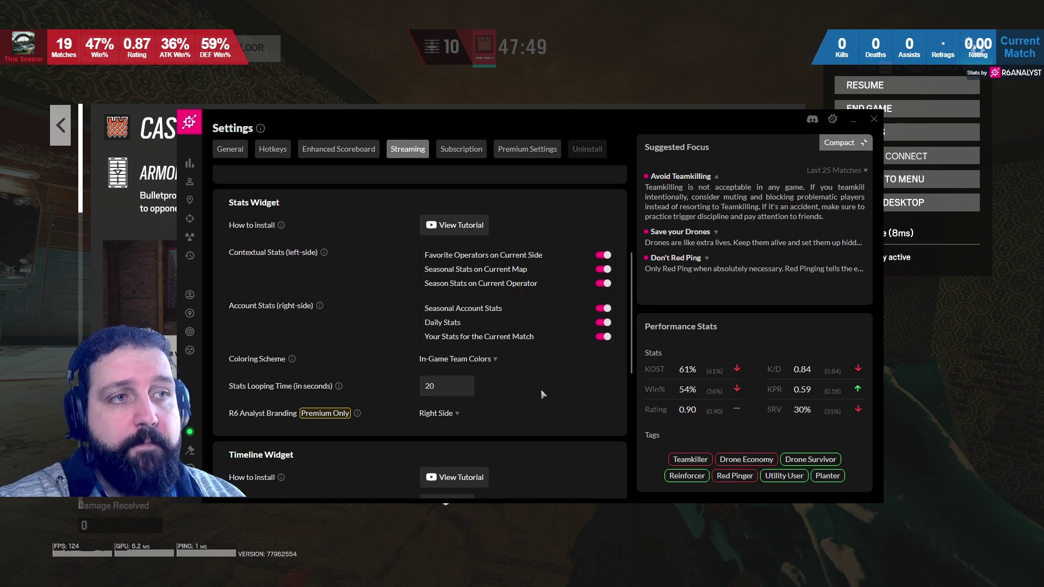
pyautogui.click(457, 415)
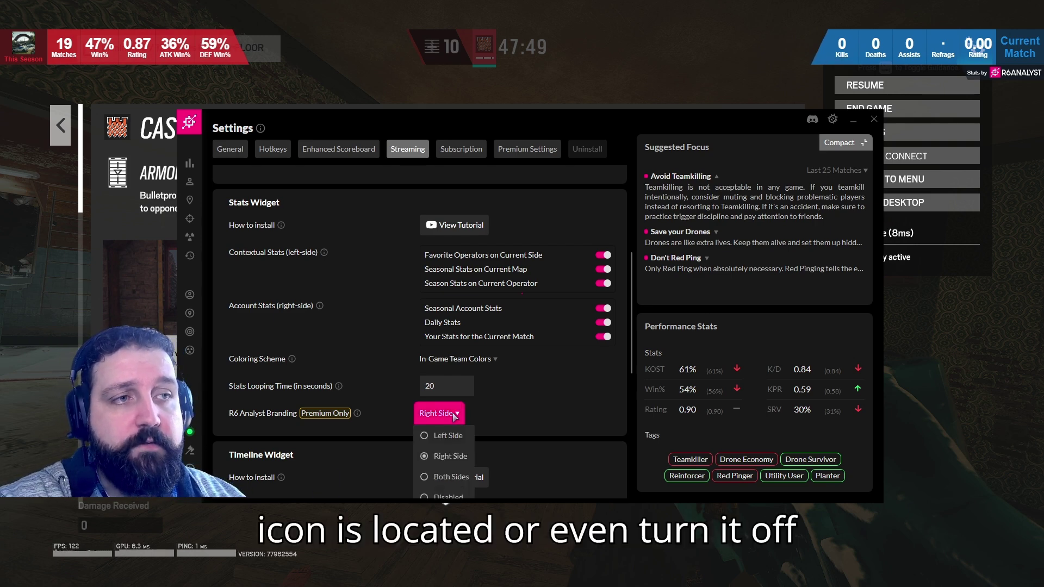
pyautogui.click(453, 493)
pyautogui.click(439, 415)
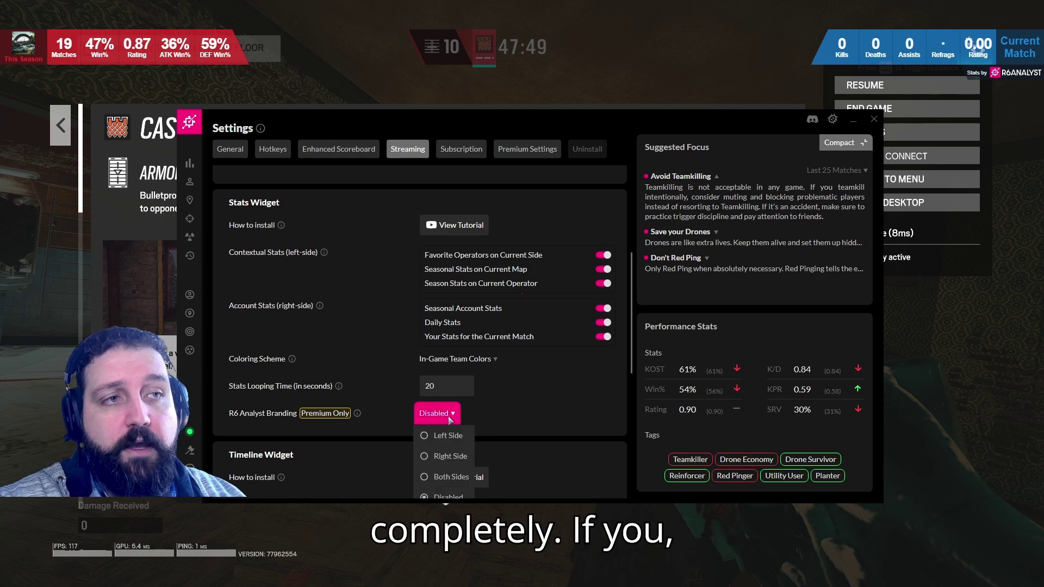
pyautogui.click(457, 458)
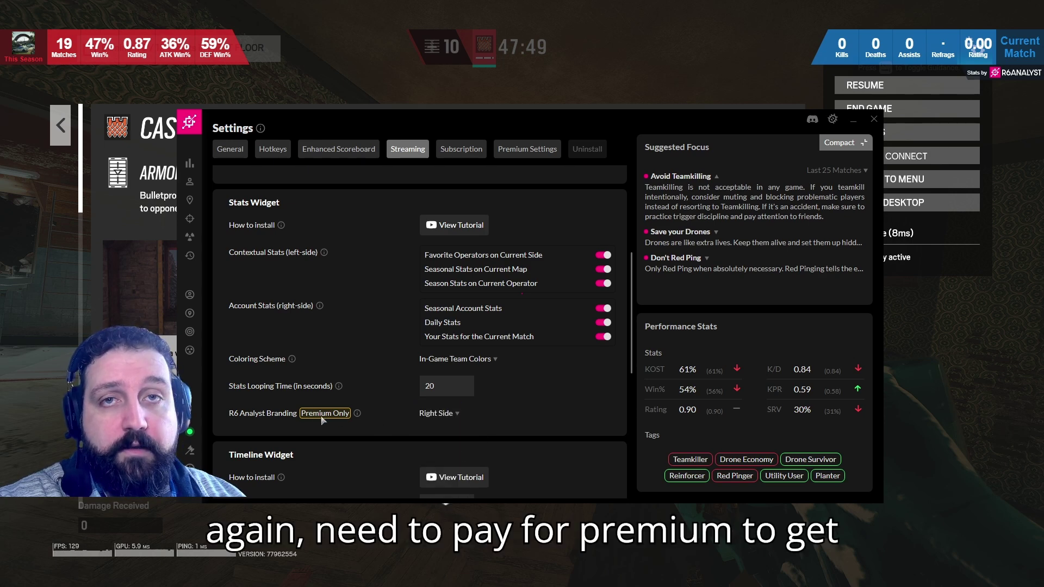